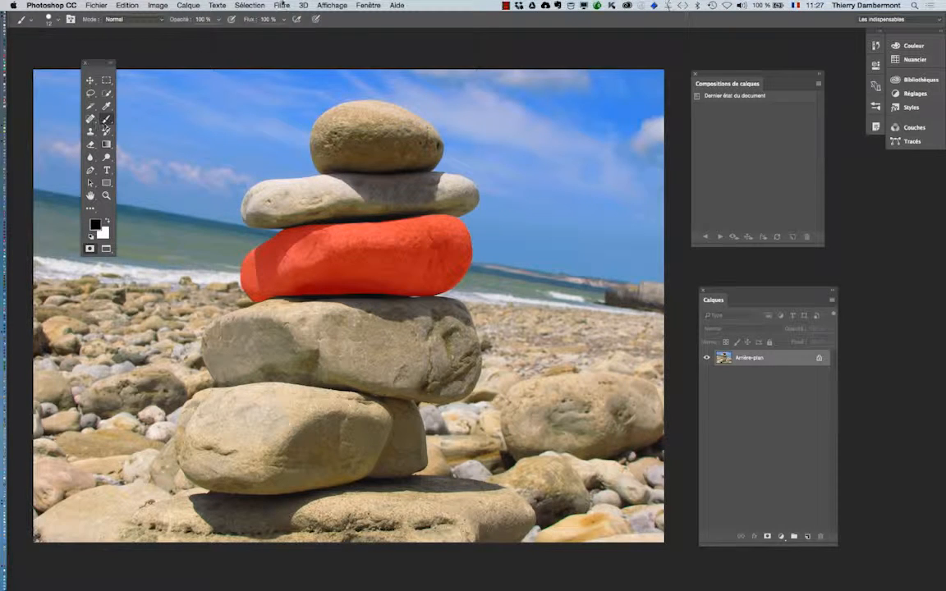
Open the Forme panel with the brush settings and move it clear of the red masked stone.
{"action": "left_click", "coordinate": [371, 6]}
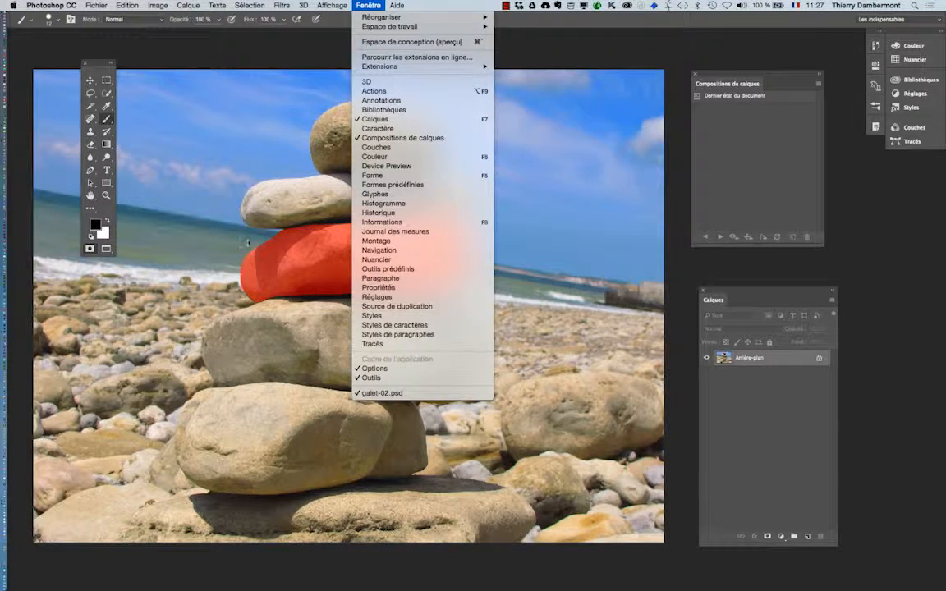
{"action": "left_click", "coordinate": [246, 41]}
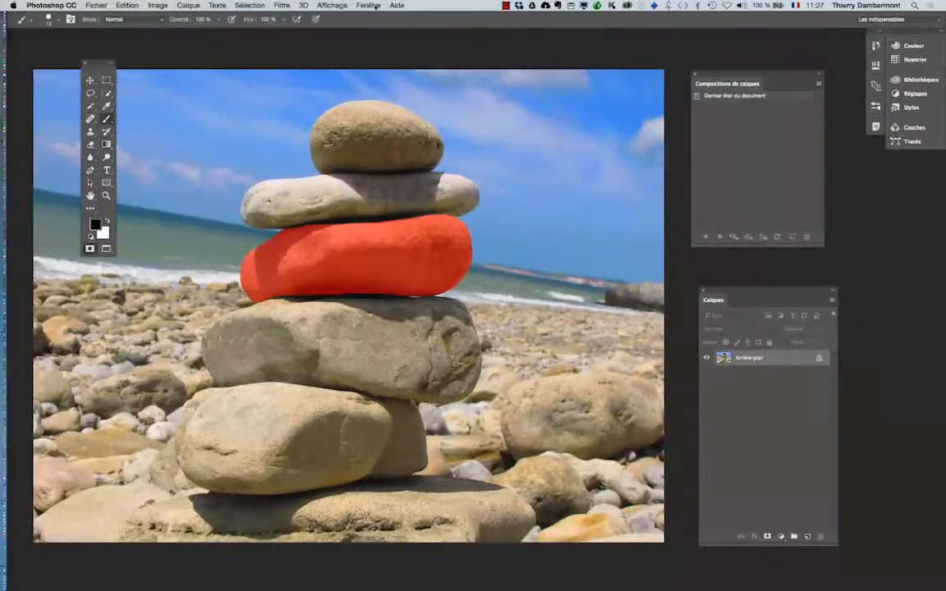
{"action": "left_click", "coordinate": [368, 5]}
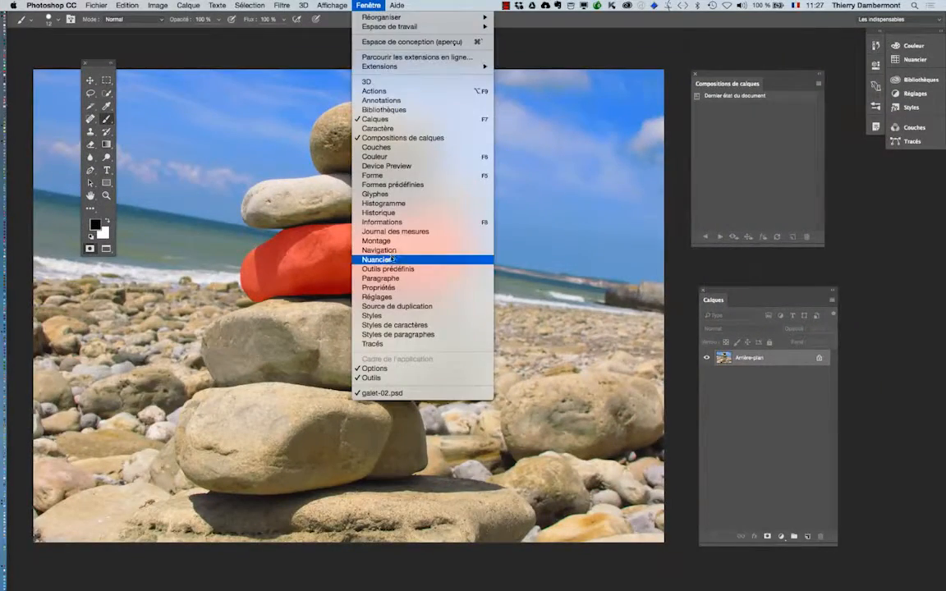
{"action": "left_click", "coordinate": [378, 175]}
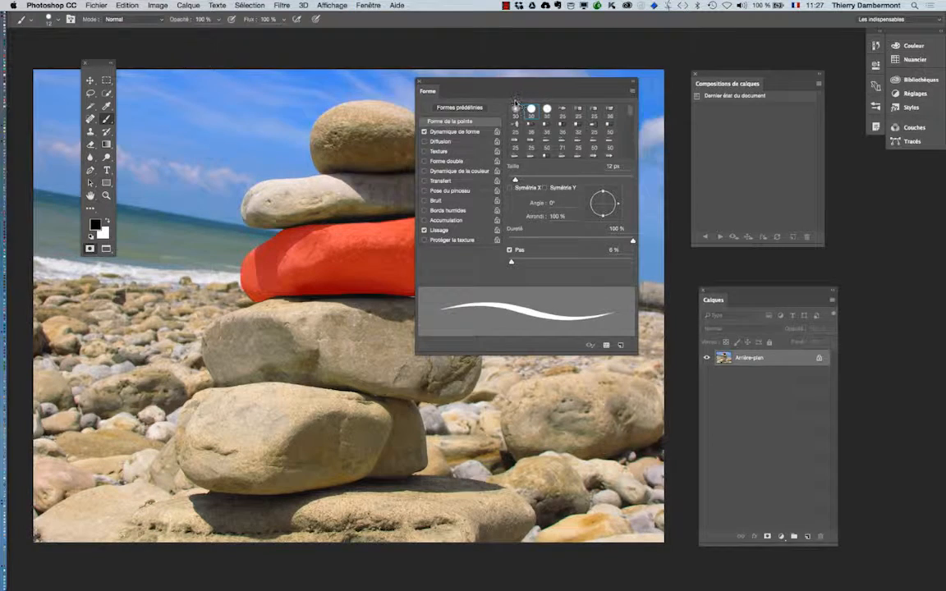
{"action": "left_click_drag", "start_coordinate": [441, 83], "coordinate": [544, 79]}
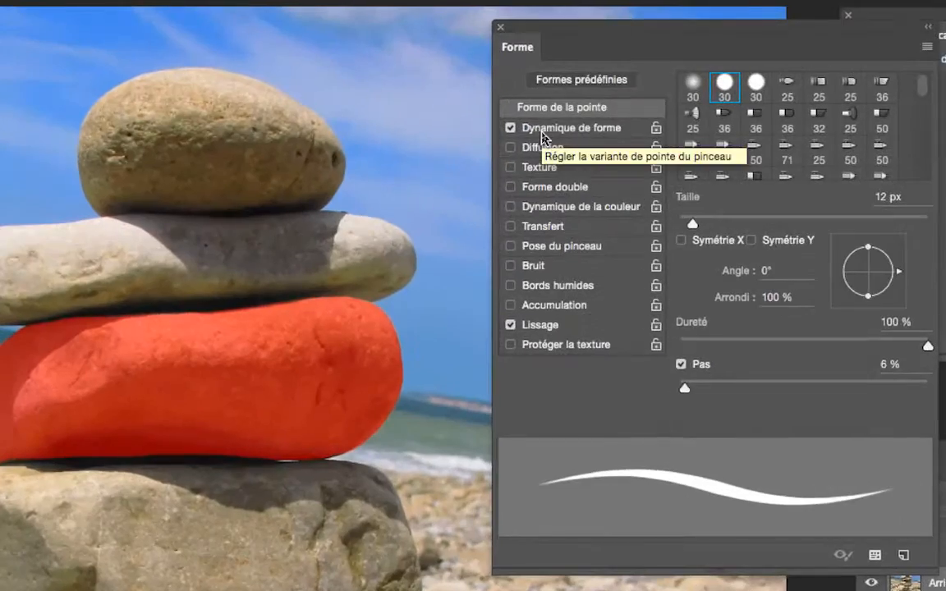
Turn off Dynamique de forme for the brush and check the Transfert settings, leaving that option disabled too.
{"action": "left_click", "coordinate": [542, 137]}
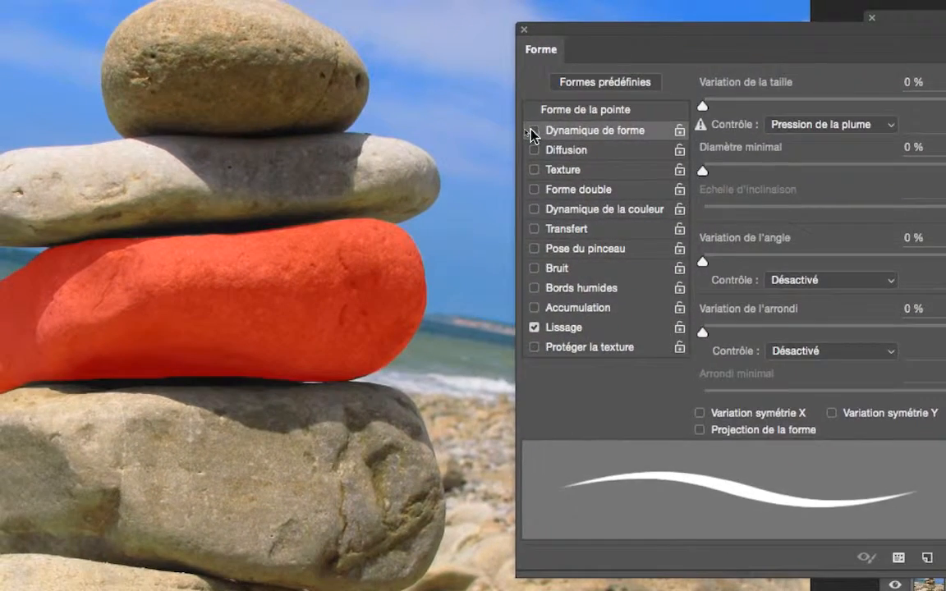
{"action": "left_click", "coordinate": [533, 131]}
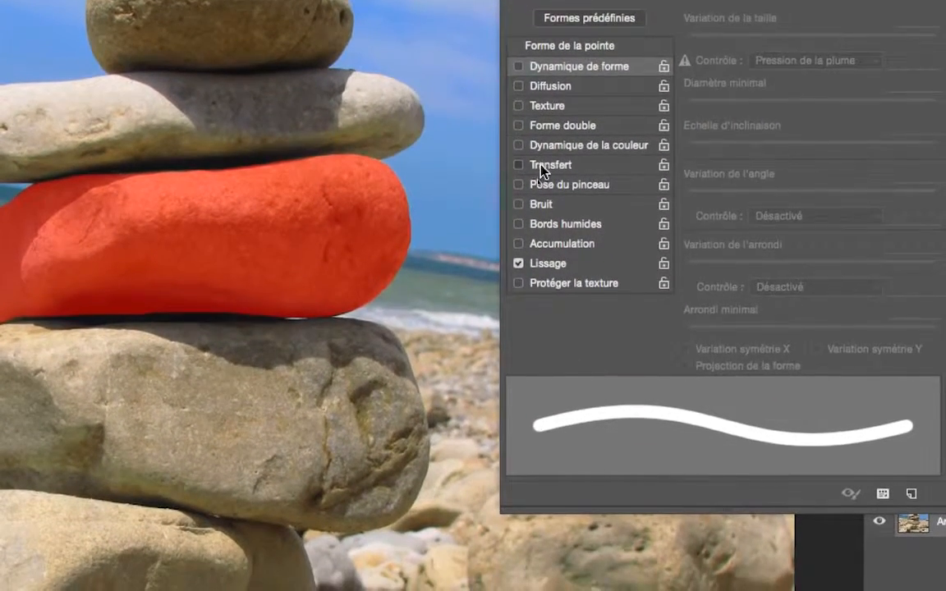
{"action": "left_click", "coordinate": [542, 179]}
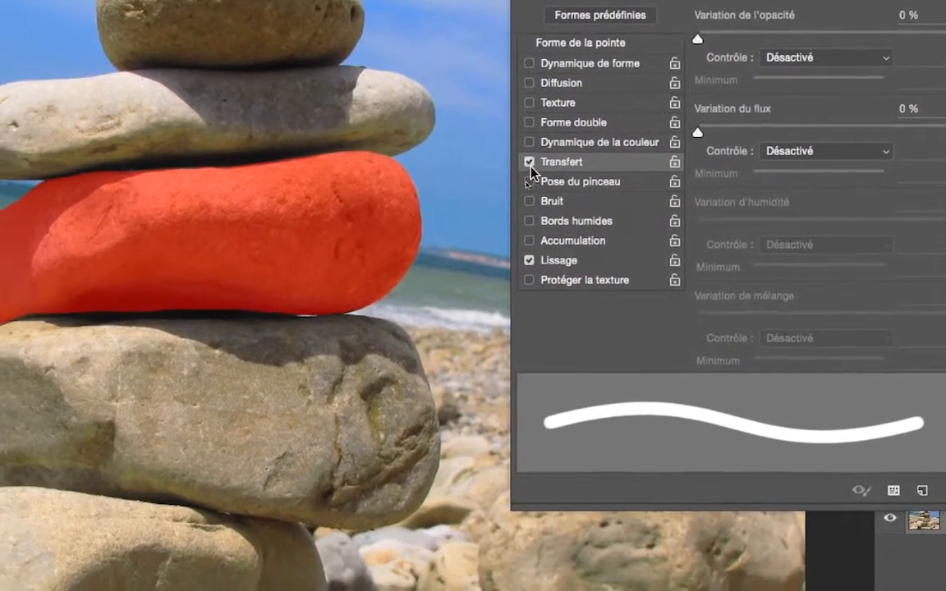
{"action": "left_click", "coordinate": [530, 164]}
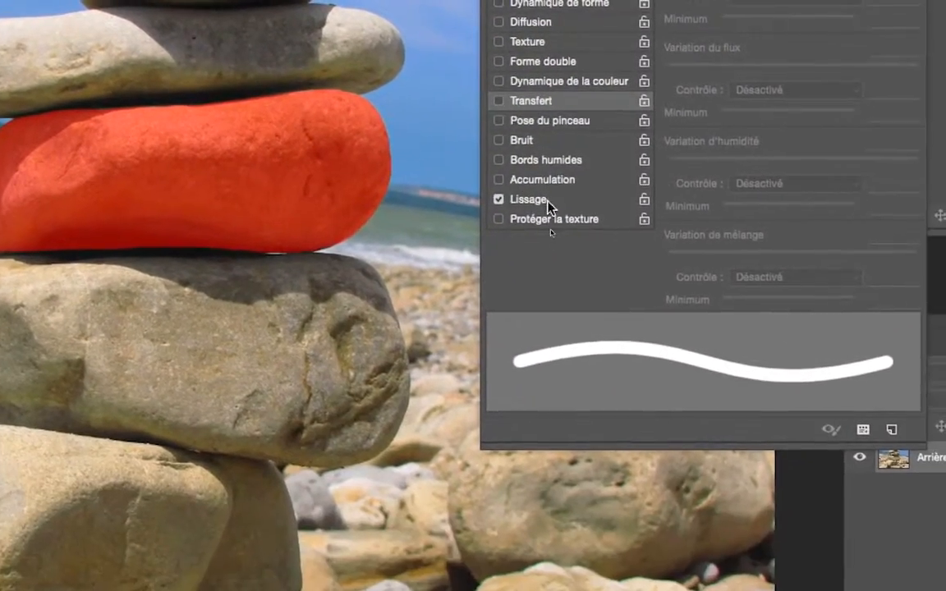
Switch the brush's Lissage option off and back on, and close and reopen the Forme panel.
{"action": "left_click", "coordinate": [526, 299]}
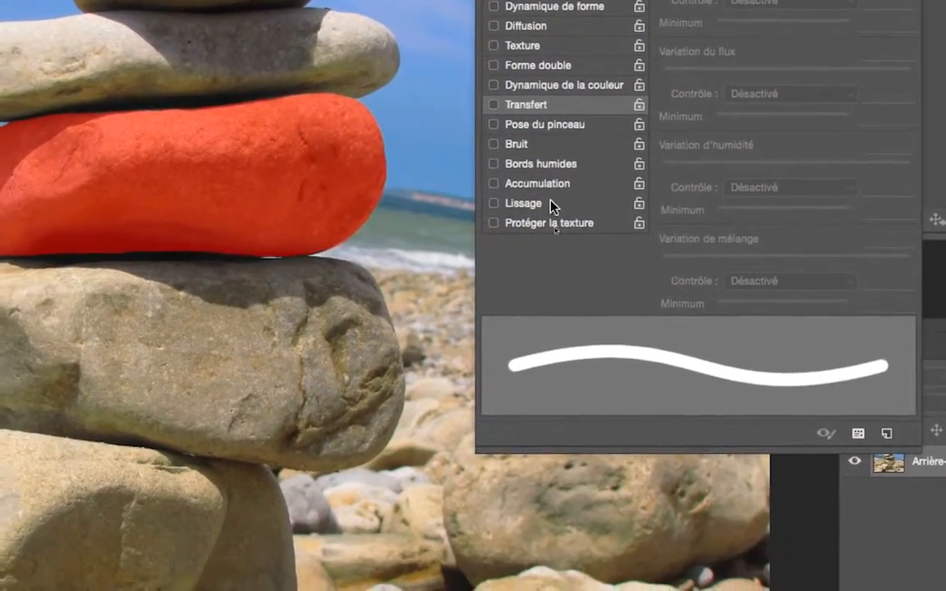
{"action": "left_click", "coordinate": [506, 253]}
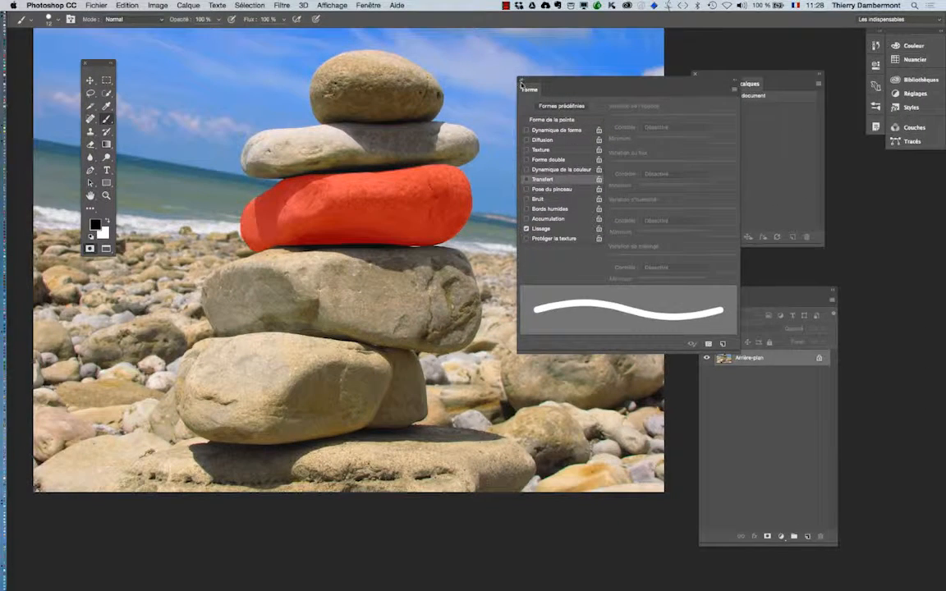
{"action": "left_click", "coordinate": [522, 82]}
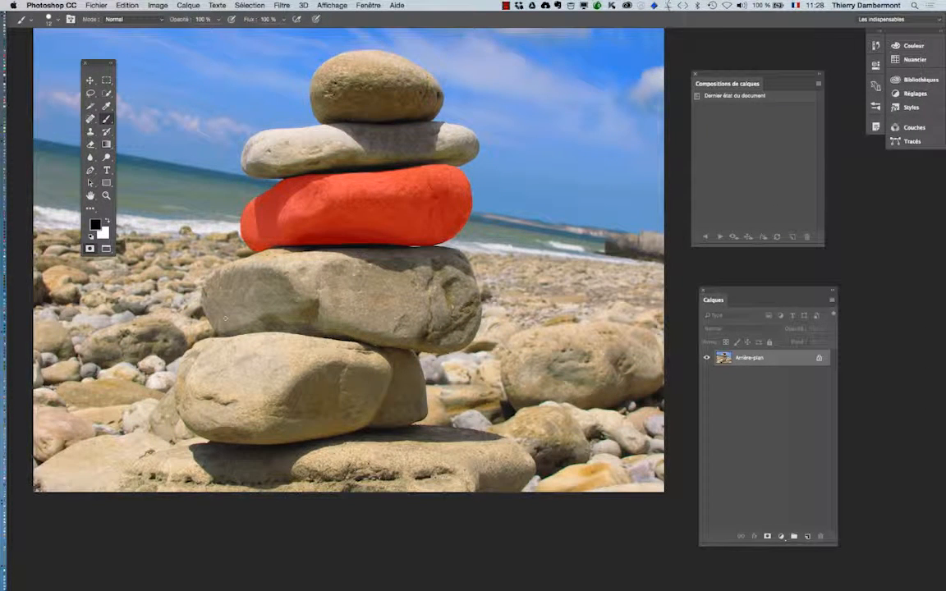
{"action": "left_click", "coordinate": [368, 4]}
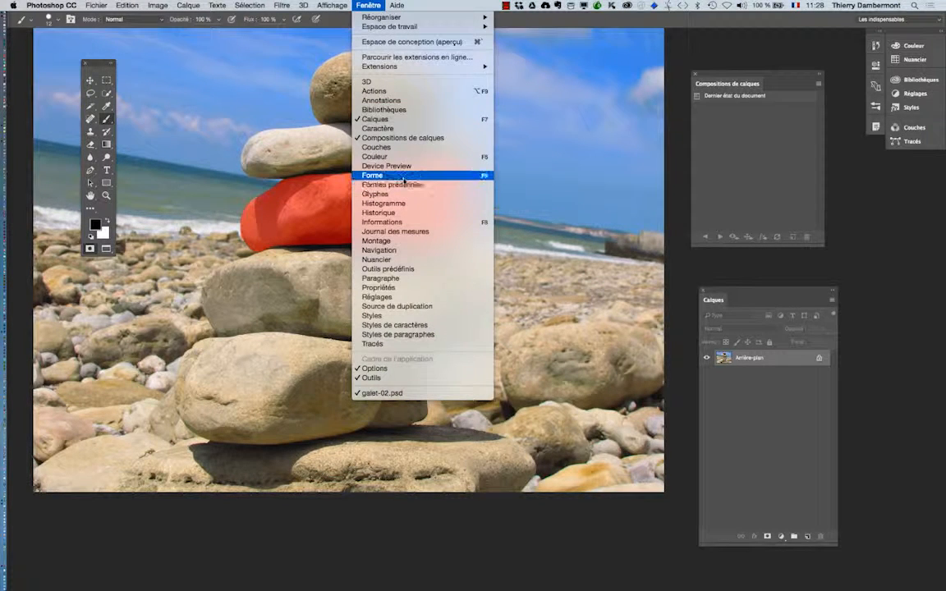
{"action": "left_click", "coordinate": [374, 175]}
Examine the Forme panel's commands for clearing brush options and resetting locked settings, moving the panel over the image.
{"action": "left_click", "coordinate": [730, 93]}
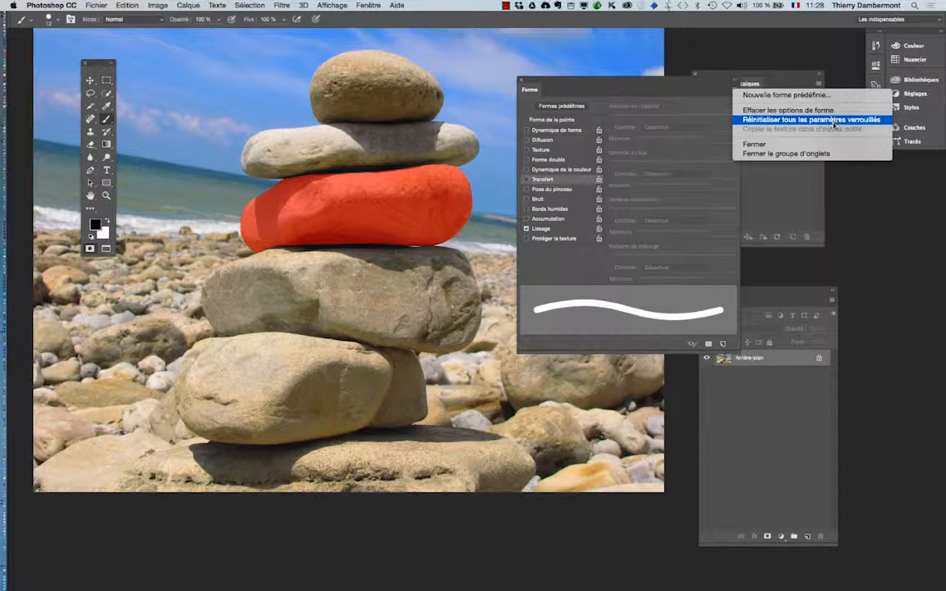
{"action": "left_click", "coordinate": [677, 87]}
{"action": "left_click_drag", "start_coordinate": [610, 81], "coordinate": [396, 64]}
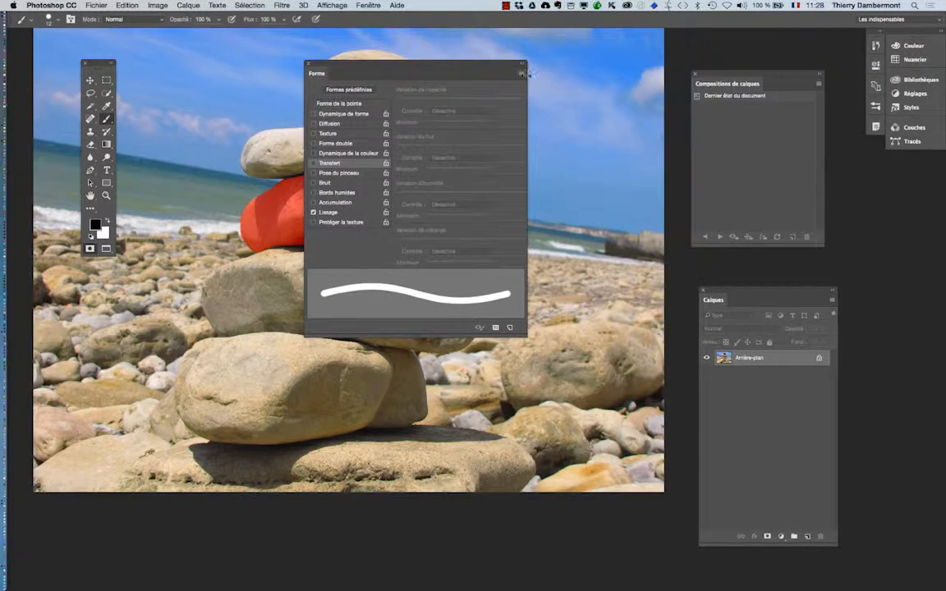
{"action": "left_click", "coordinate": [522, 76]}
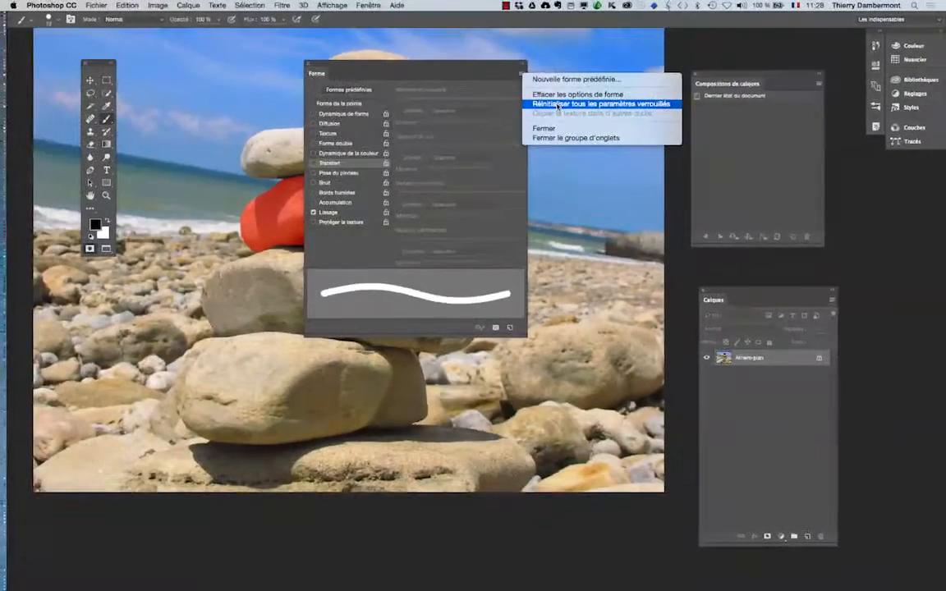
{"action": "left_click", "coordinate": [406, 67]}
{"action": "left_click_drag", "start_coordinate": [400, 65], "coordinate": [456, 66]}
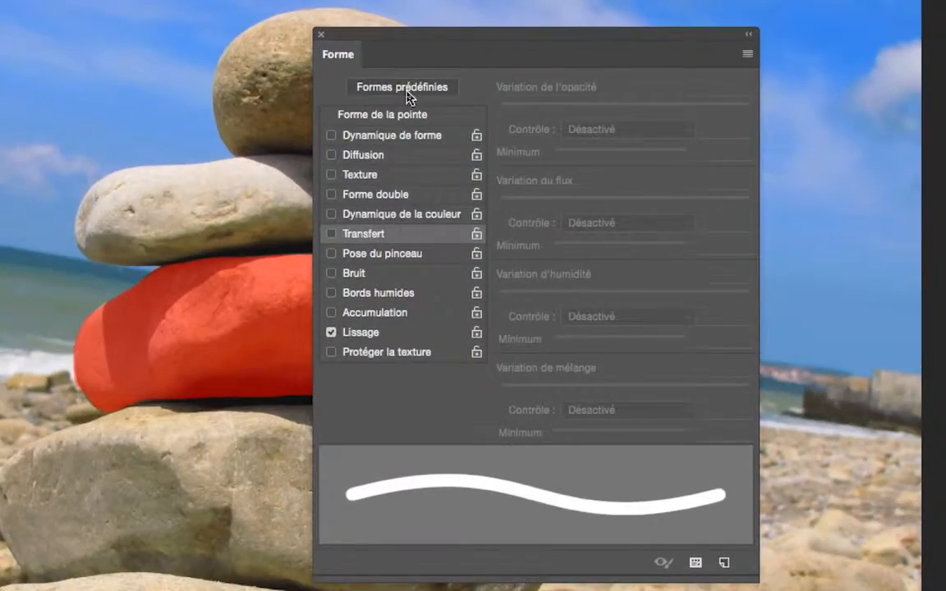
View the Formes prédéfinies brush presets beside the Forme panel, examine the available brush libraries, and close the presets.
{"action": "left_click", "coordinate": [408, 97]}
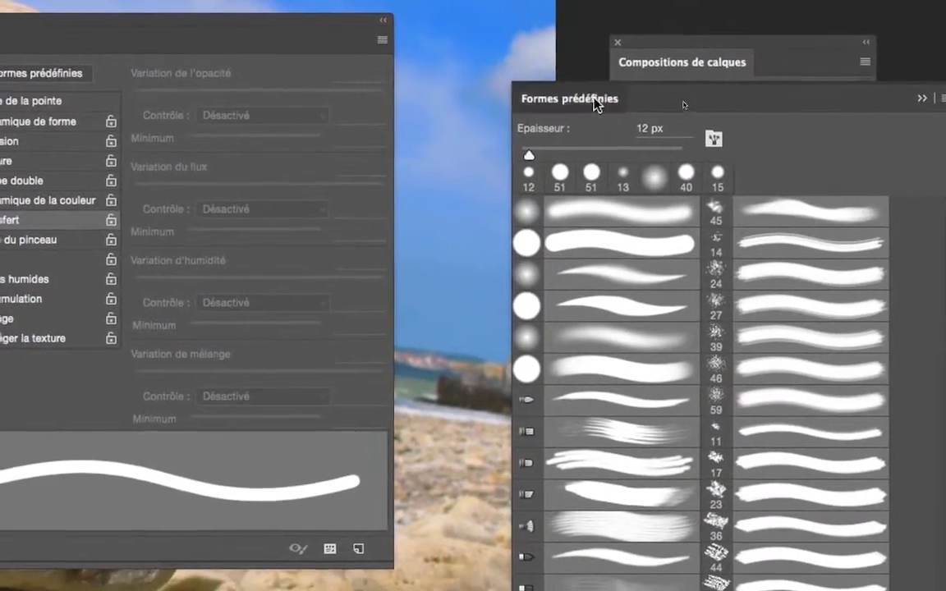
{"action": "mouse_move", "coordinate": [594, 97]}
{"action": "left_mouse_down"}
{"action": "mouse_move", "coordinate": [490, 52]}
{"action": "mouse_move", "coordinate": [503, 49]}
{"action": "left_mouse_up"}
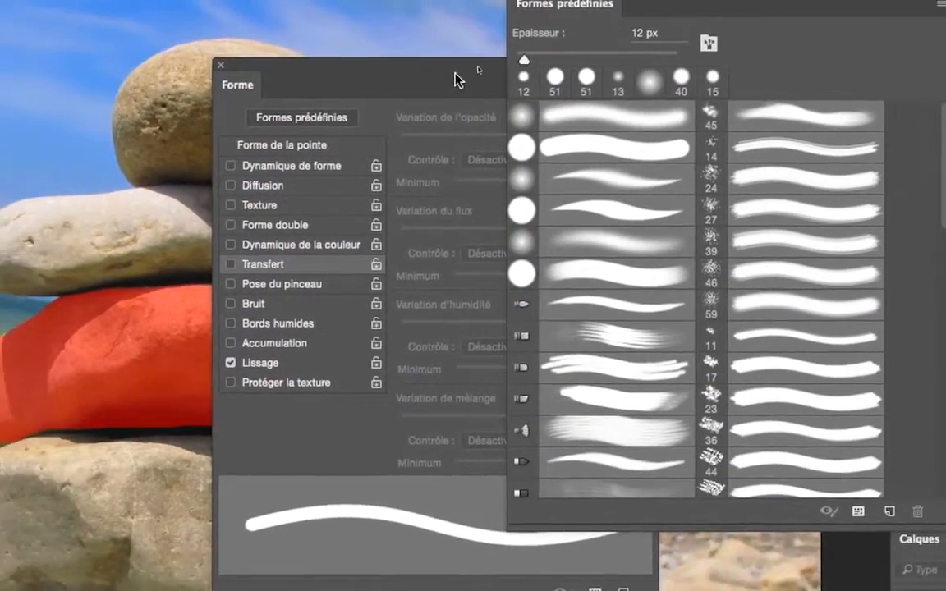
{"action": "left_click_drag", "start_coordinate": [456, 80], "coordinate": [376, 42]}
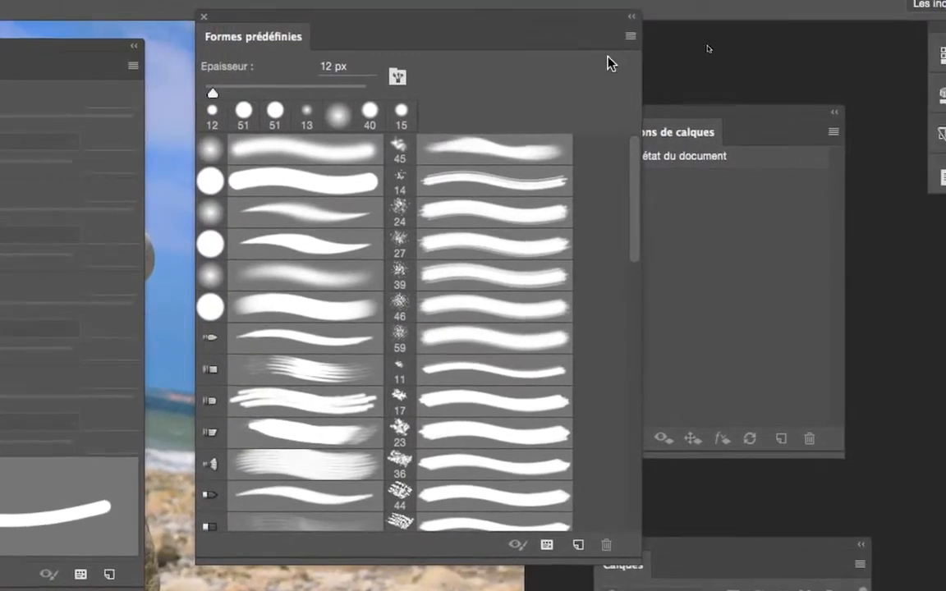
{"action": "left_click", "coordinate": [631, 37]}
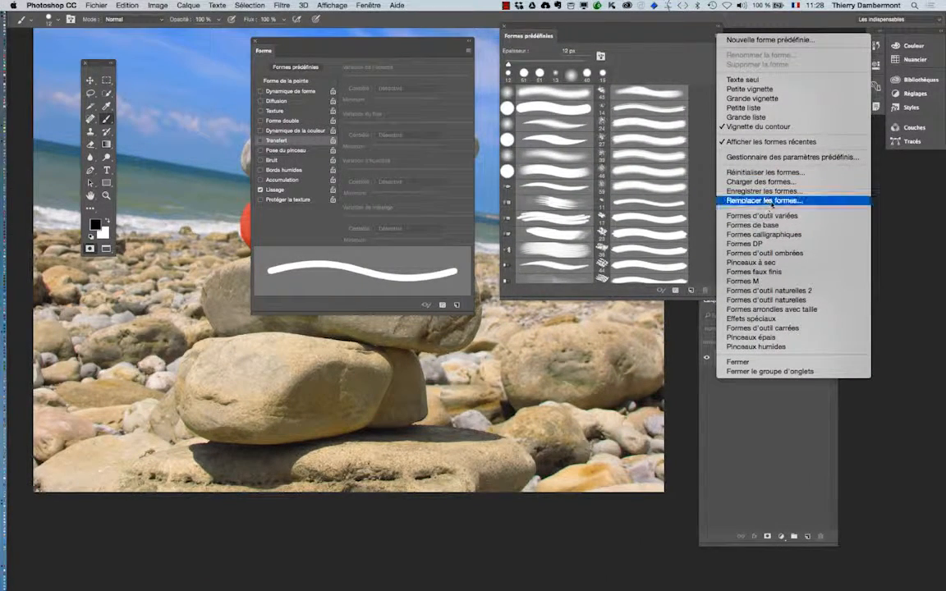
{"action": "left_click", "coordinate": [505, 26]}
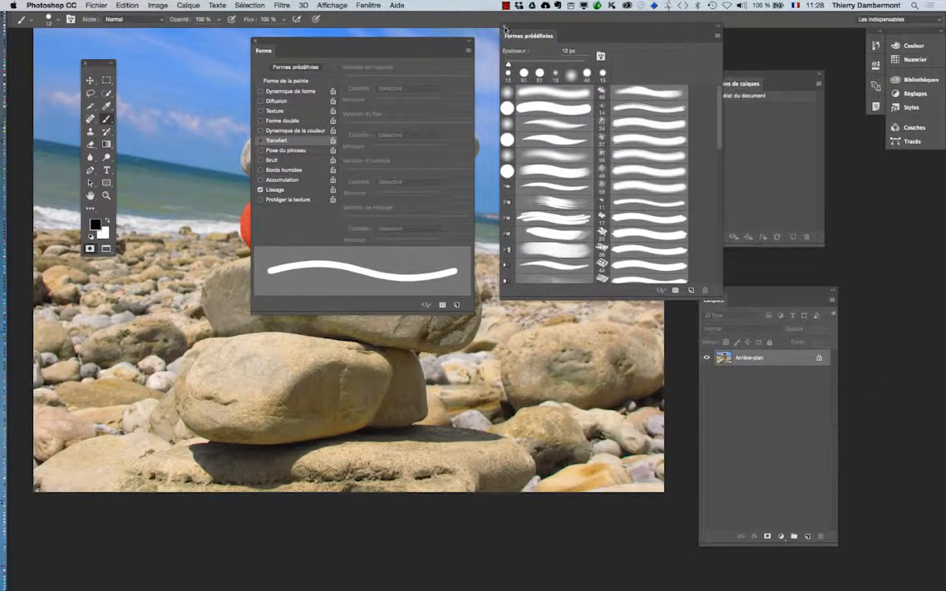
{"action": "left_click", "coordinate": [505, 26]}
Leave Quick Mask mode to turn the painted stone mask into a selection, with the Forme and tool panels moved aside.
{"action": "left_click_drag", "start_coordinate": [279, 44], "coordinate": [591, 77]}
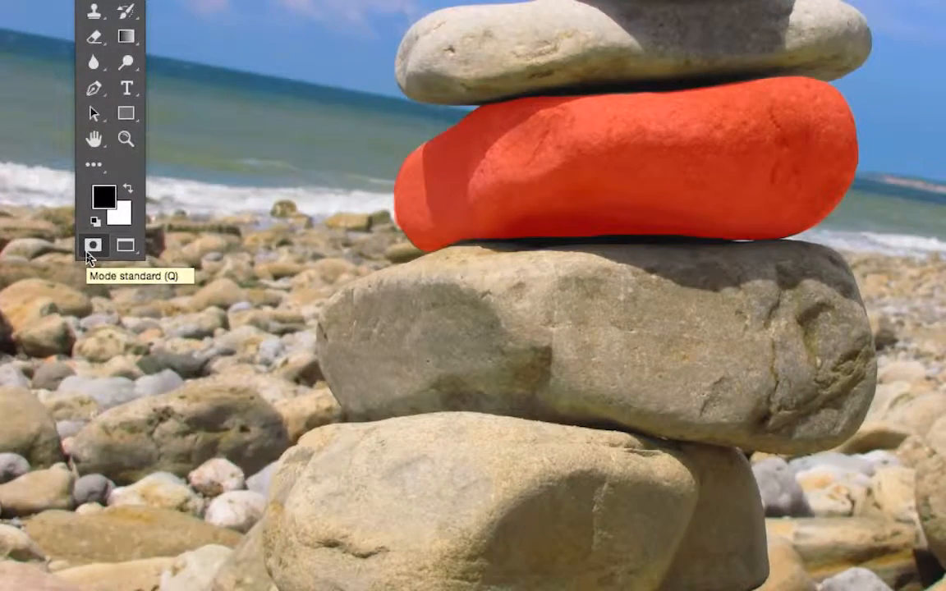
{"action": "left_click", "coordinate": [88, 255]}
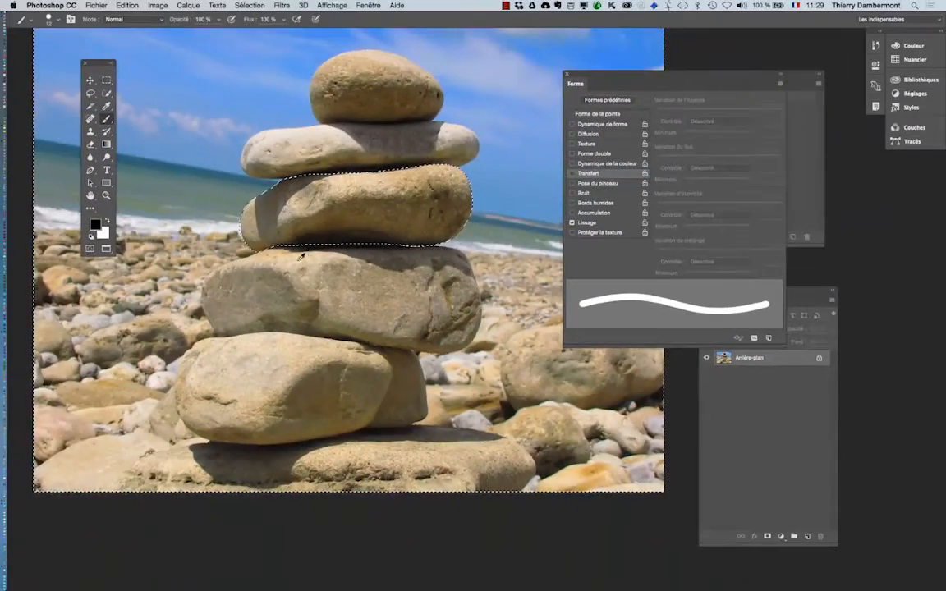
{"action": "scroll", "coordinate": [384, 267], "scroll_direction": "down", "scroll_amount": 3}
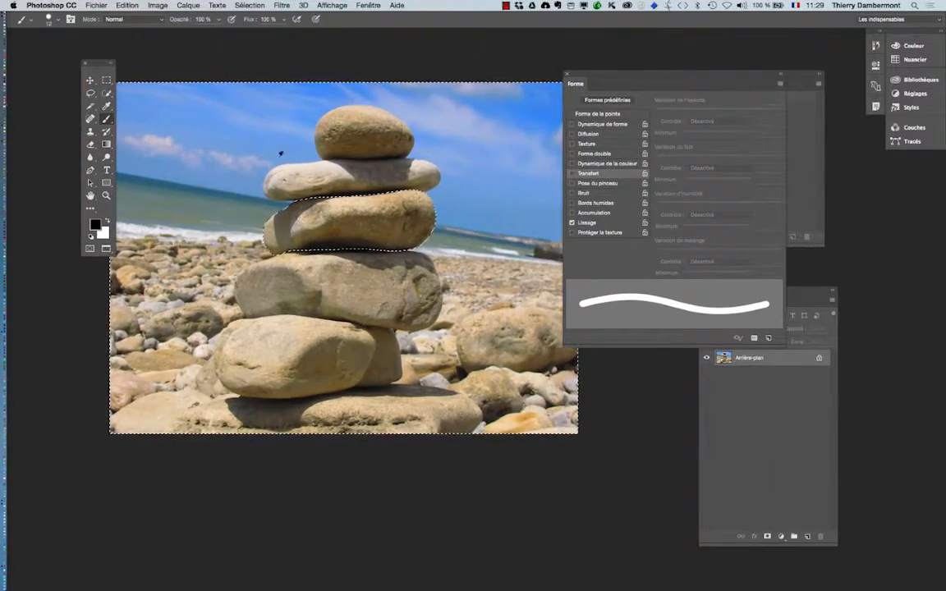
{"action": "left_click_drag", "start_coordinate": [98, 64], "coordinate": [36, 44]}
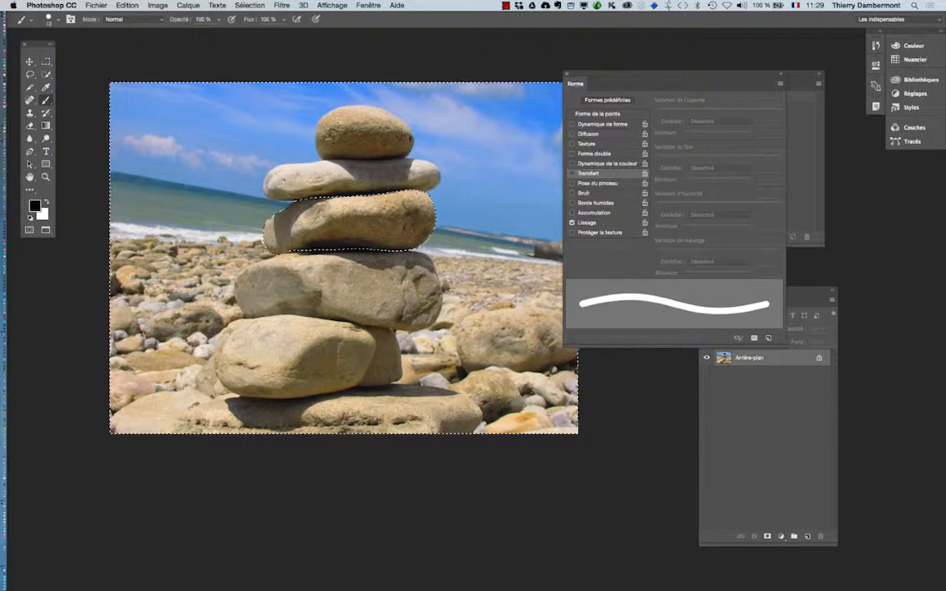
Move the Forme panel off the image and invert the selection so only the third stone is selected.
{"action": "mouse_move", "coordinate": [597, 79]}
{"action": "left_mouse_down"}
{"action": "mouse_move", "coordinate": [645, 102]}
{"action": "mouse_move", "coordinate": [666, 76]}
{"action": "mouse_move", "coordinate": [674, 211]}
{"action": "mouse_move", "coordinate": [662, 167]}
{"action": "left_mouse_up"}
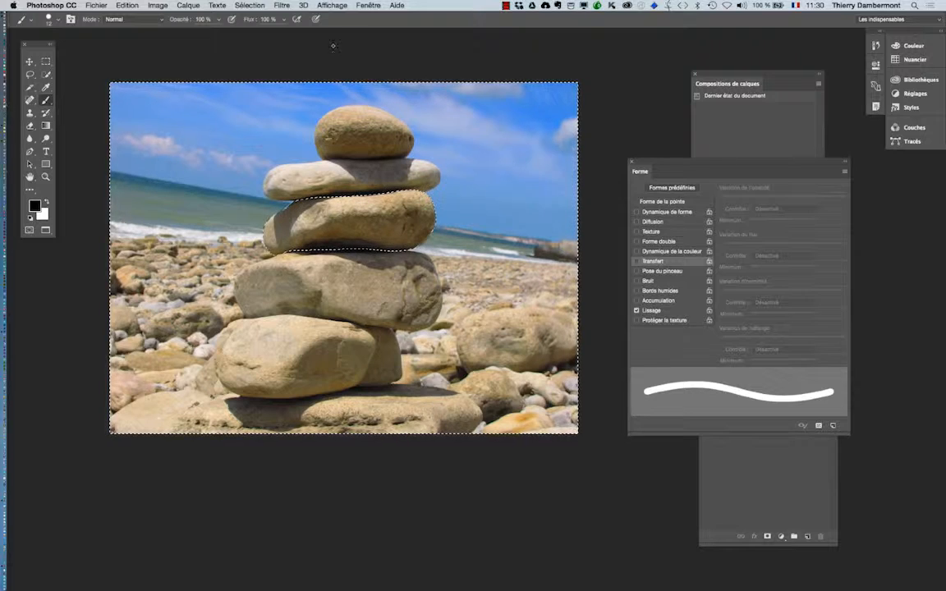
{"action": "left_click", "coordinate": [252, 5]}
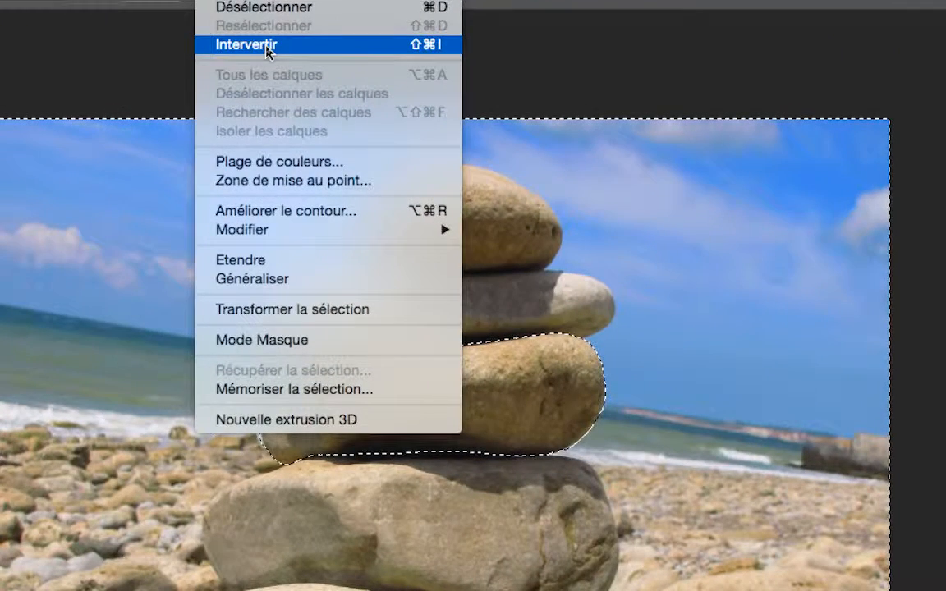
{"action": "left_click", "coordinate": [266, 47]}
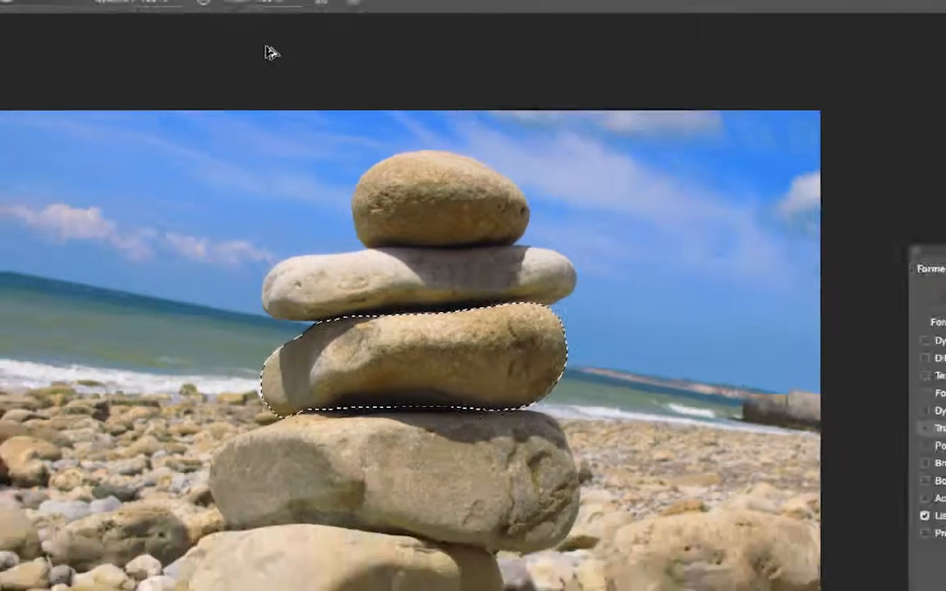